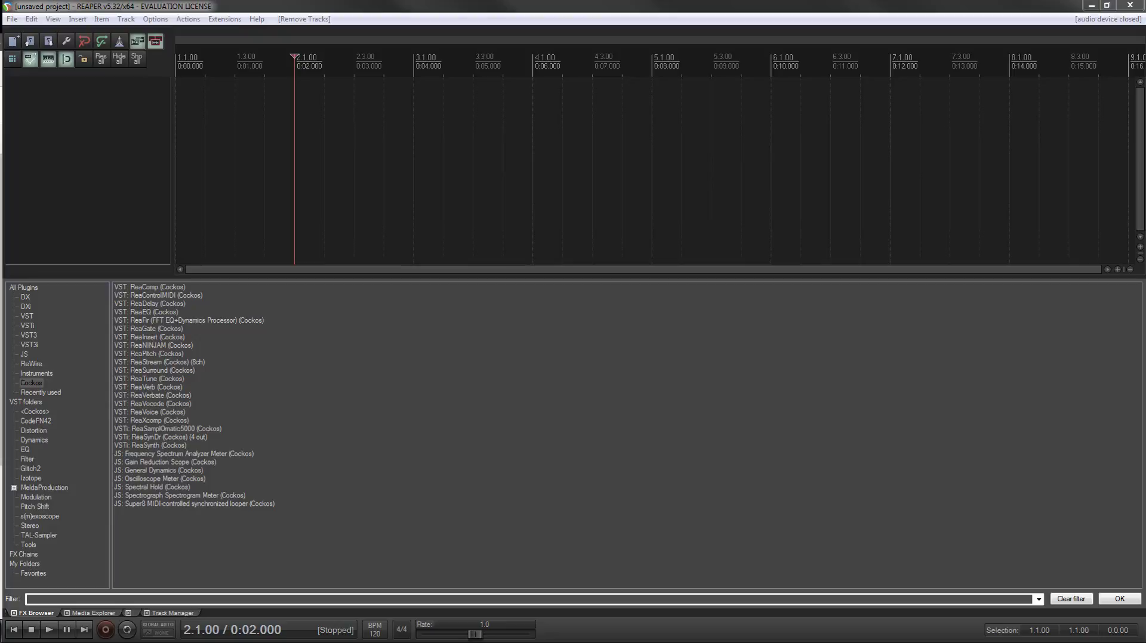
Step: Insert a new track with the ReaSamplOmatic5000 virtual instrument
left_click(146, 171)
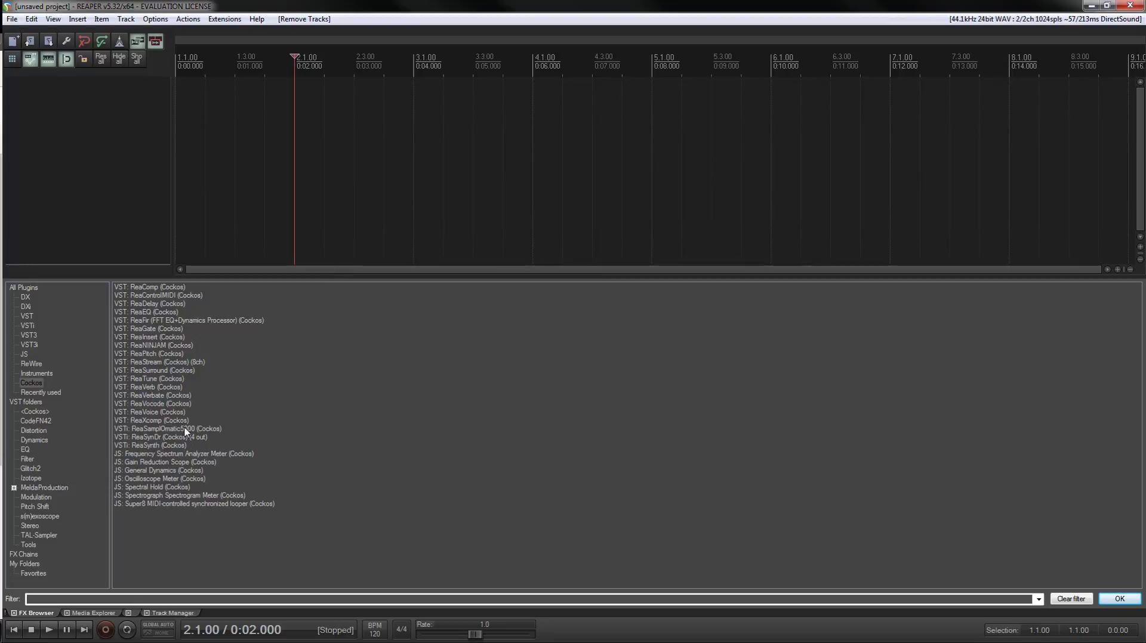
right_click(69, 148)
left_click(153, 173)
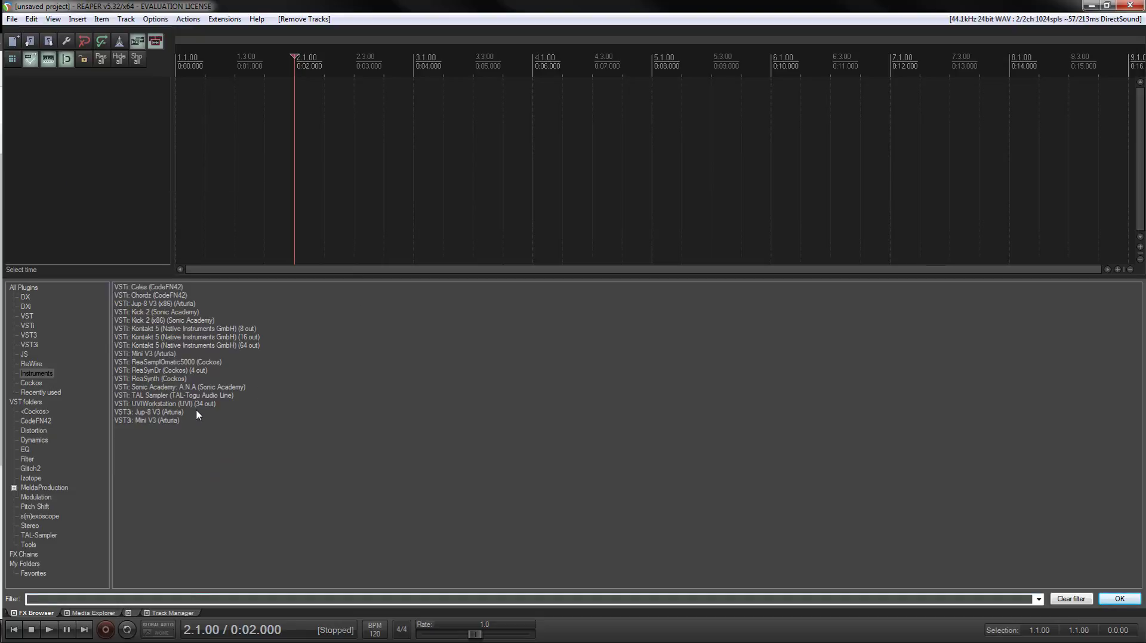
double_click(198, 363)
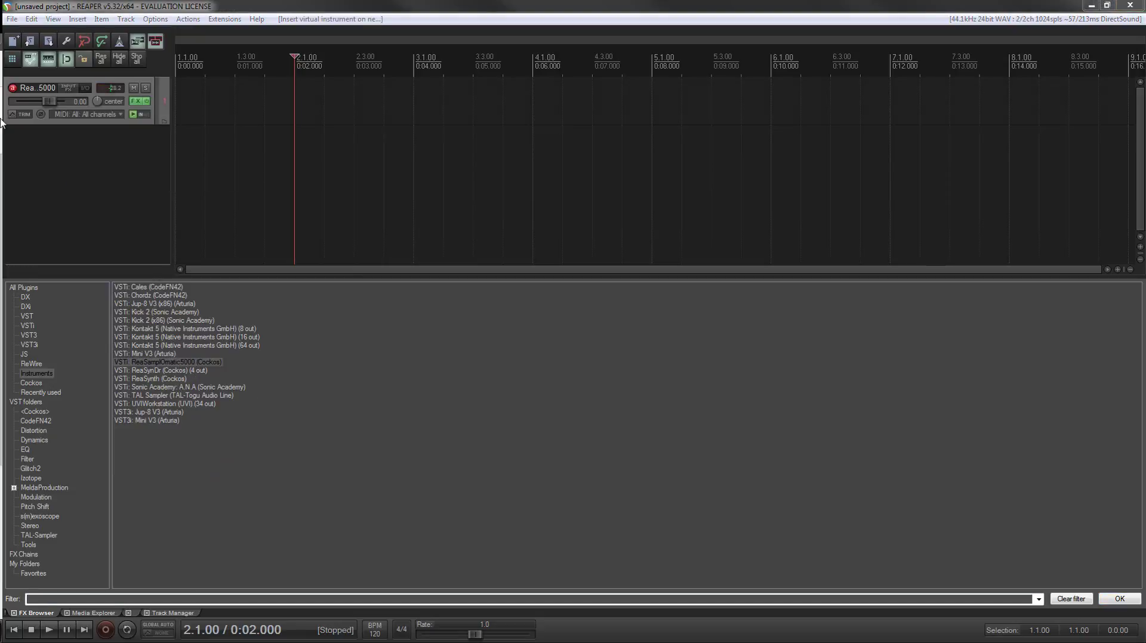
left_click_drag(289, 52, 246, 70)
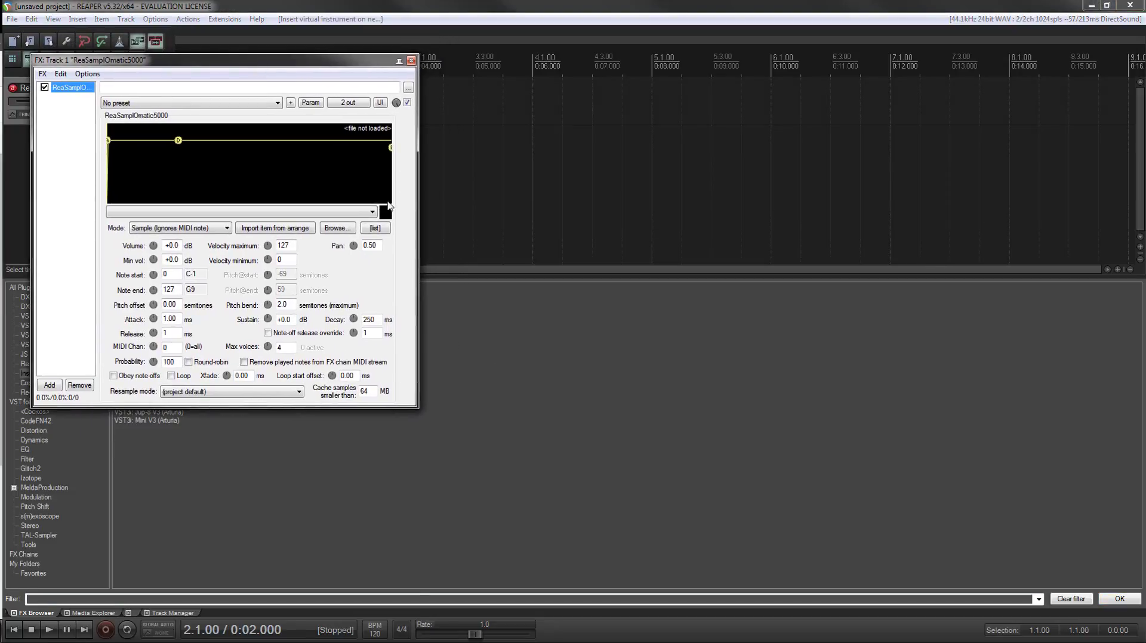
Step: Switch the sampler to its empty sample list, browsing for a file but cancelling
left_click(379, 230)
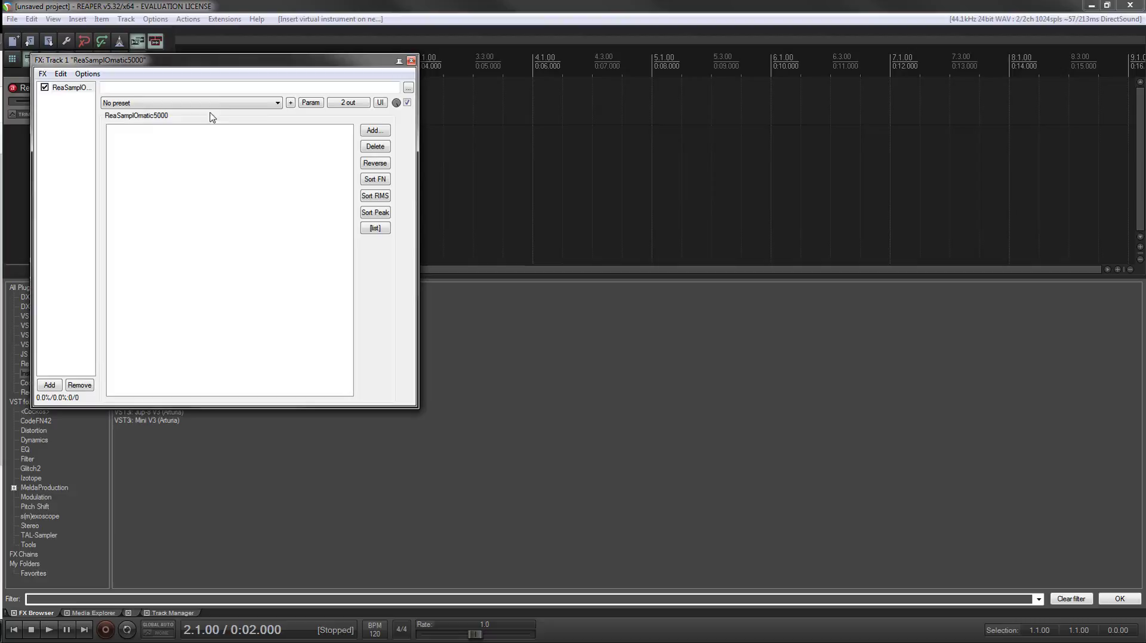
left_click(375, 130)
left_click(334, 261)
left_click(346, 311)
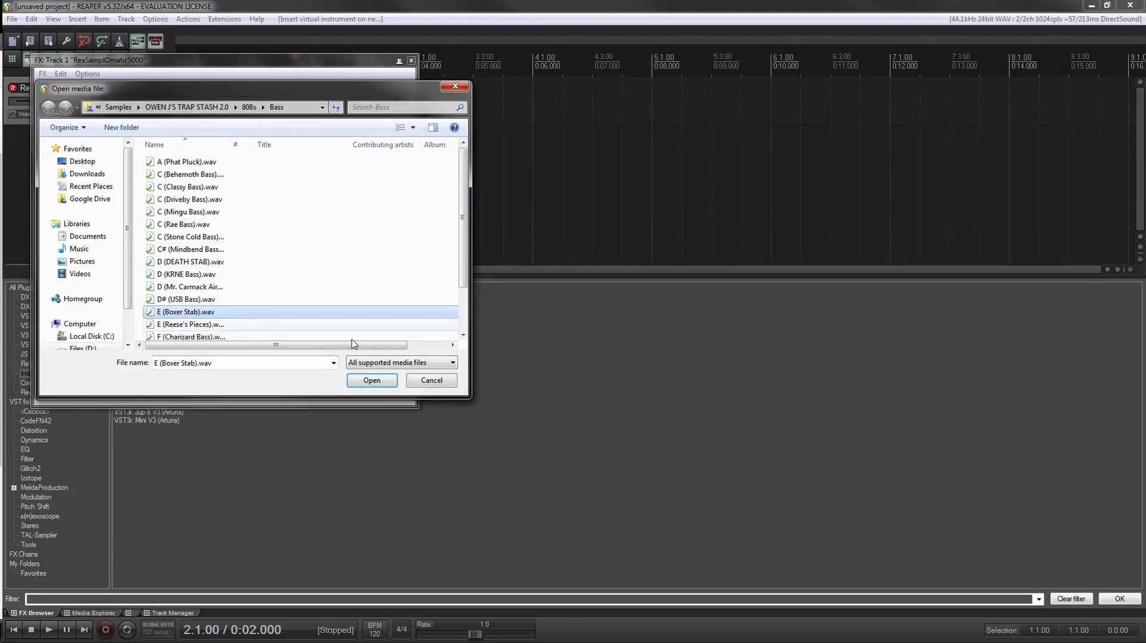
left_click(425, 381)
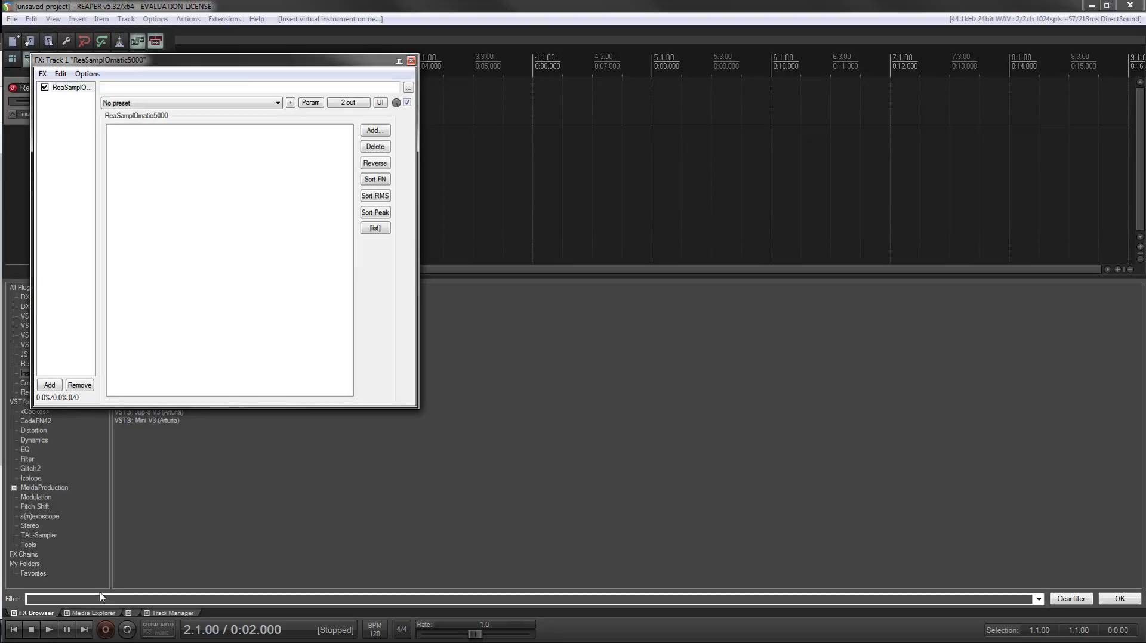
Step: From the Media Explorer, add Double Bubble (A#).wav and Dream Synth (C).wav to the sampler
left_click(94, 614)
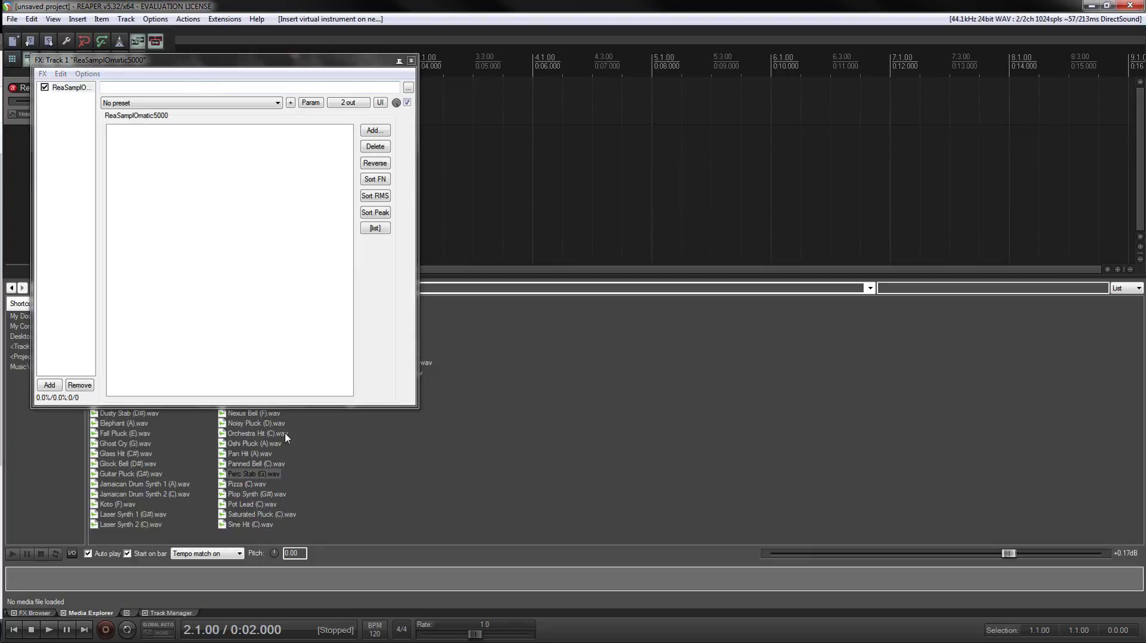
left_click(264, 425)
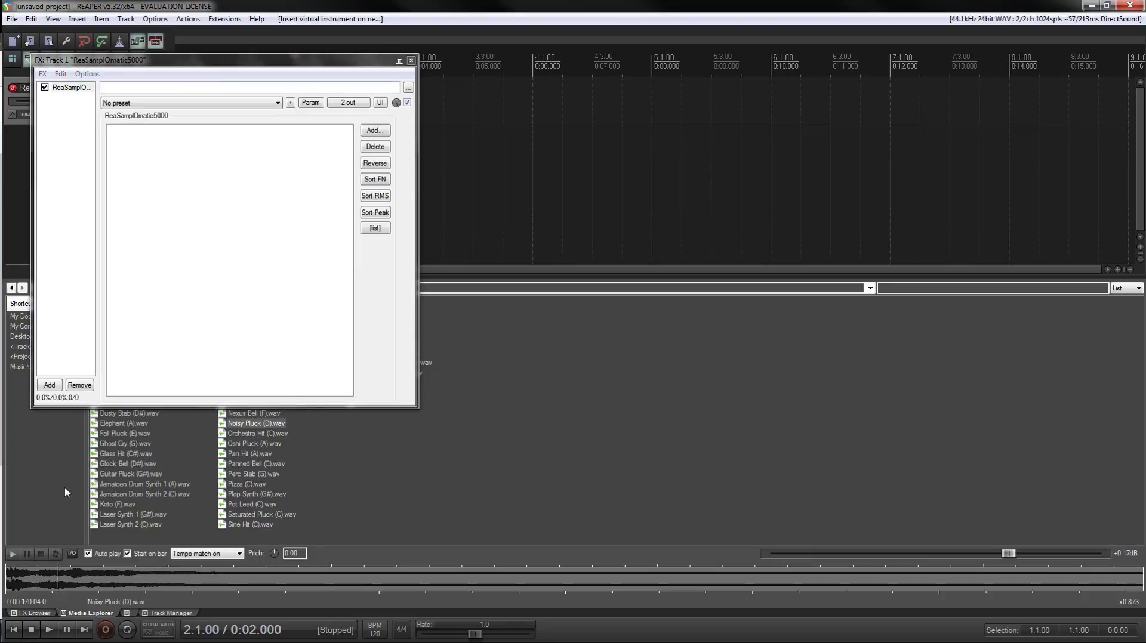
left_click_drag(80, 58, 283, 59)
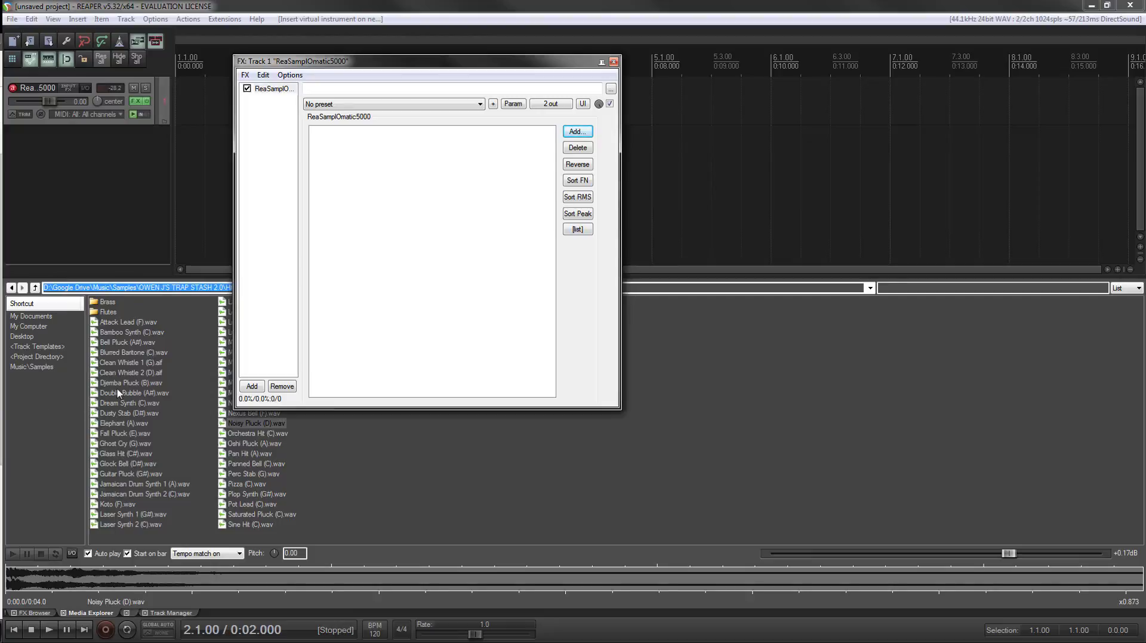
left_click(151, 394)
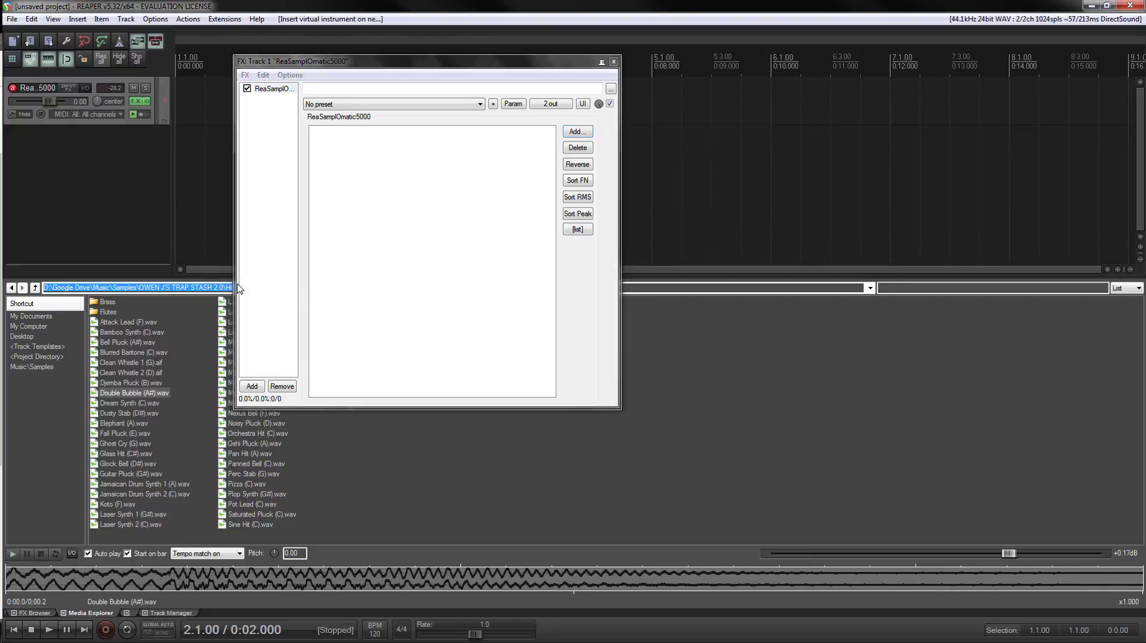
left_click_drag(146, 394, 338, 230)
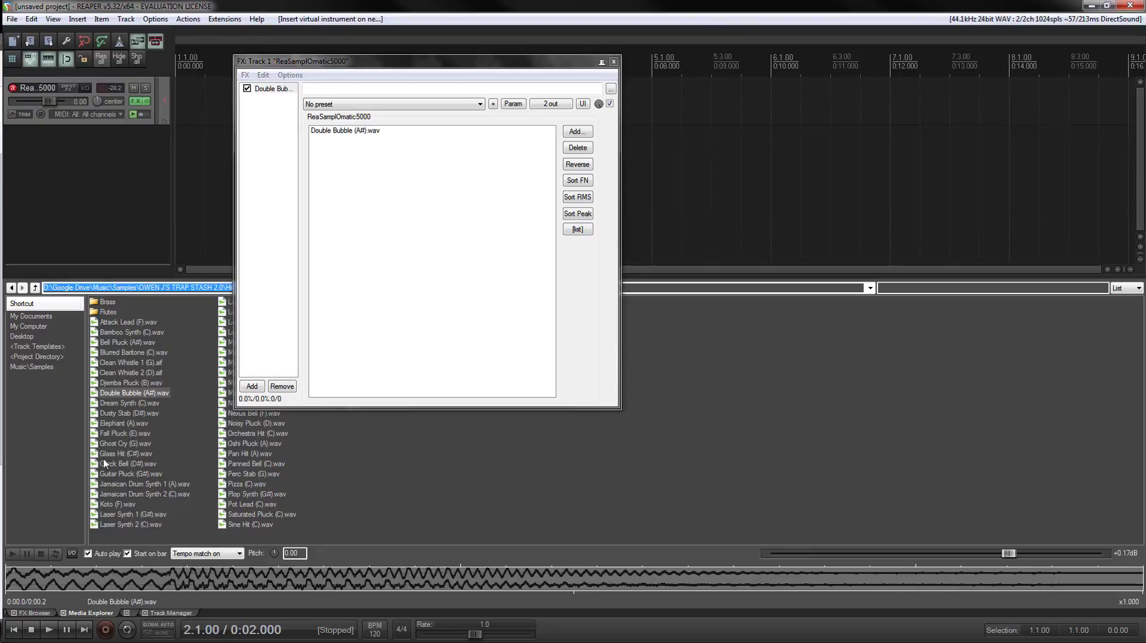
left_click(131, 407)
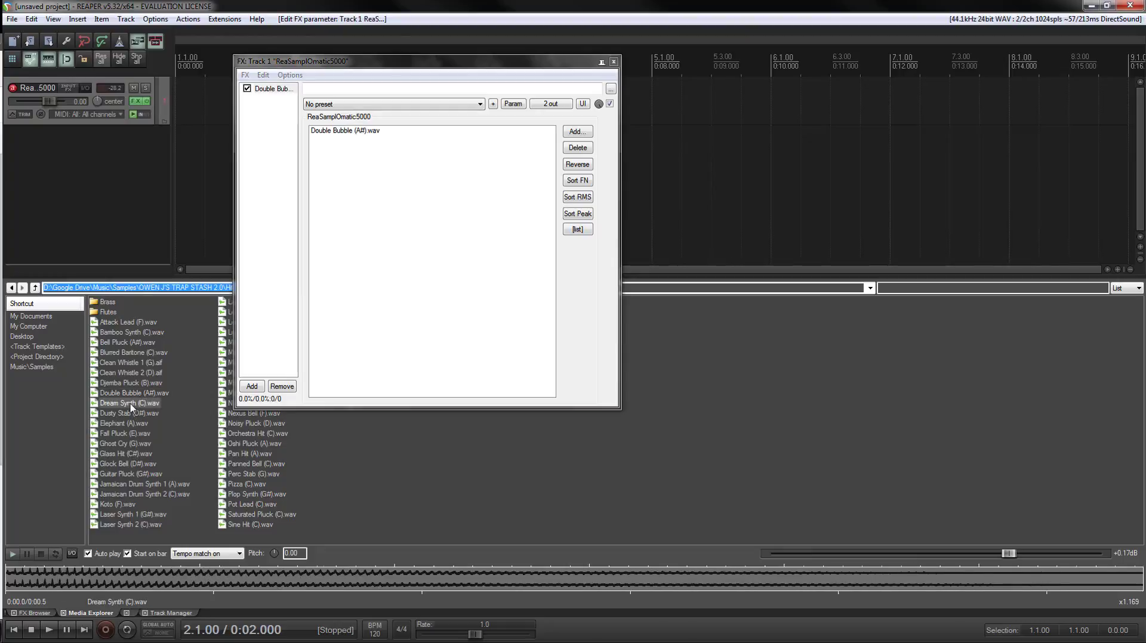
left_click_drag(131, 407, 366, 196)
Step: Add Fall Pluck (E), Glass Hit and Perc Stab (G) .wav files to the sampler list
left_click(135, 427)
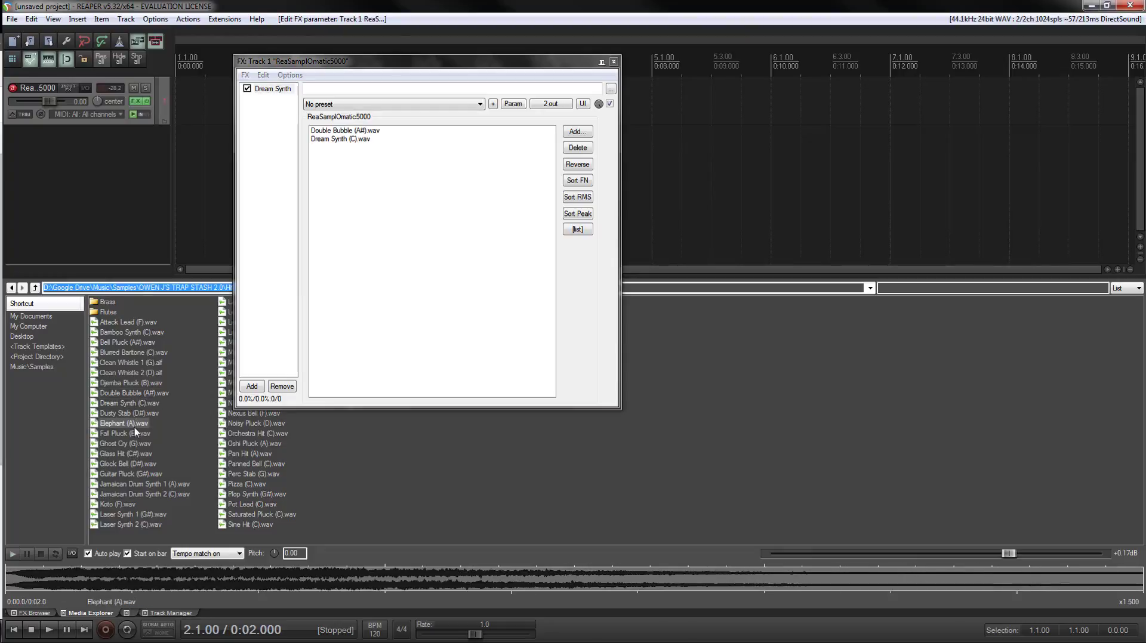
left_click(125, 434)
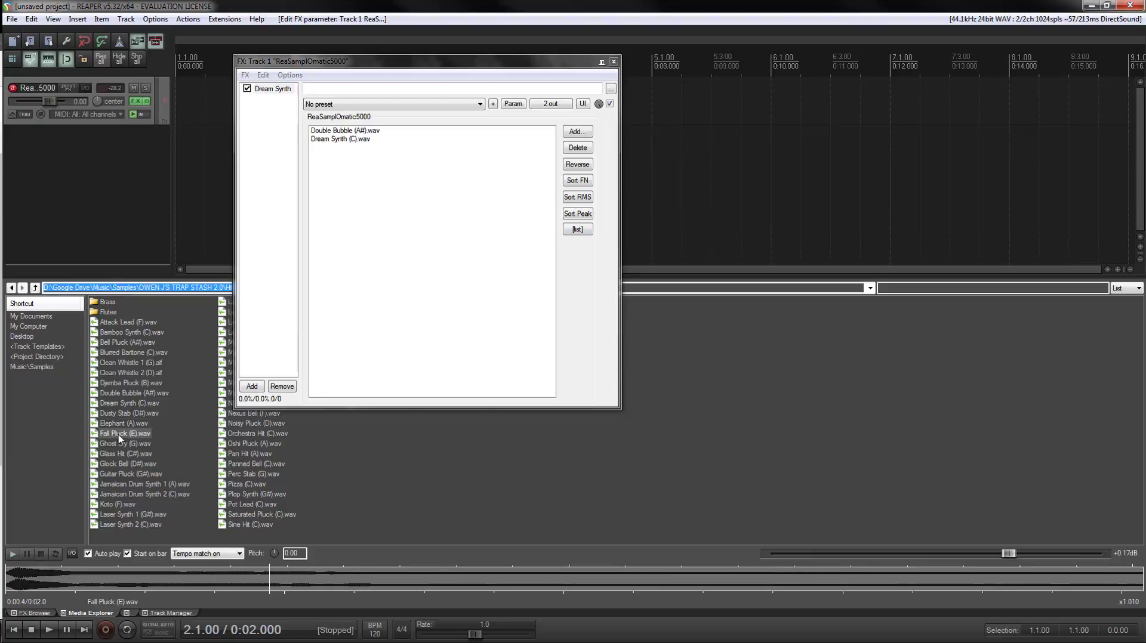
left_click_drag(119, 436, 366, 203)
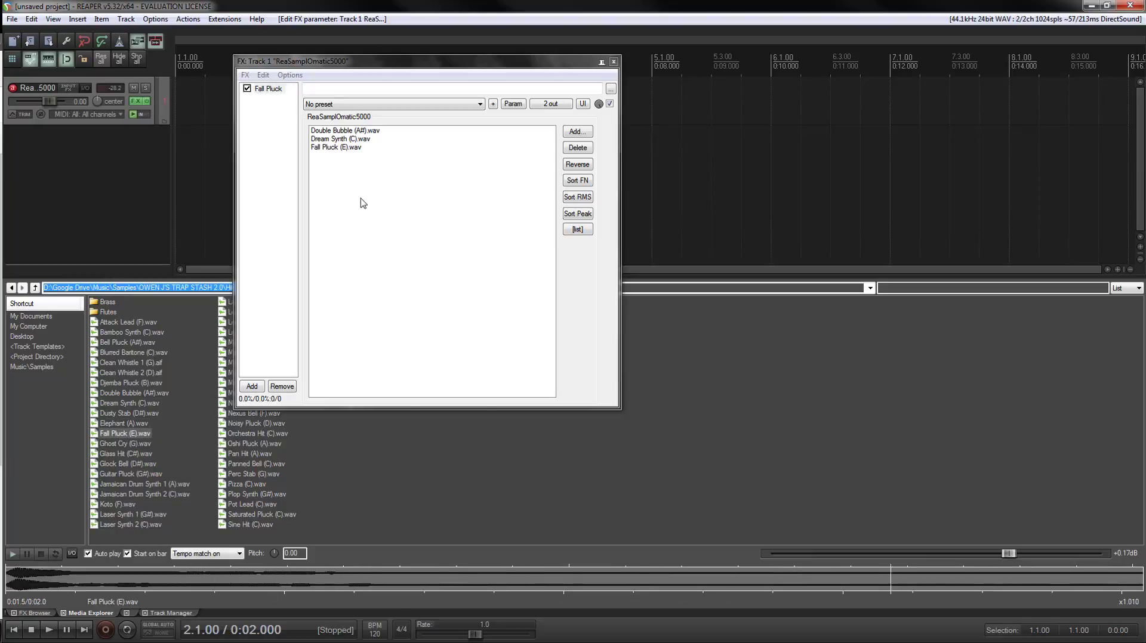
left_click(124, 456)
left_click_drag(124, 456, 423, 282)
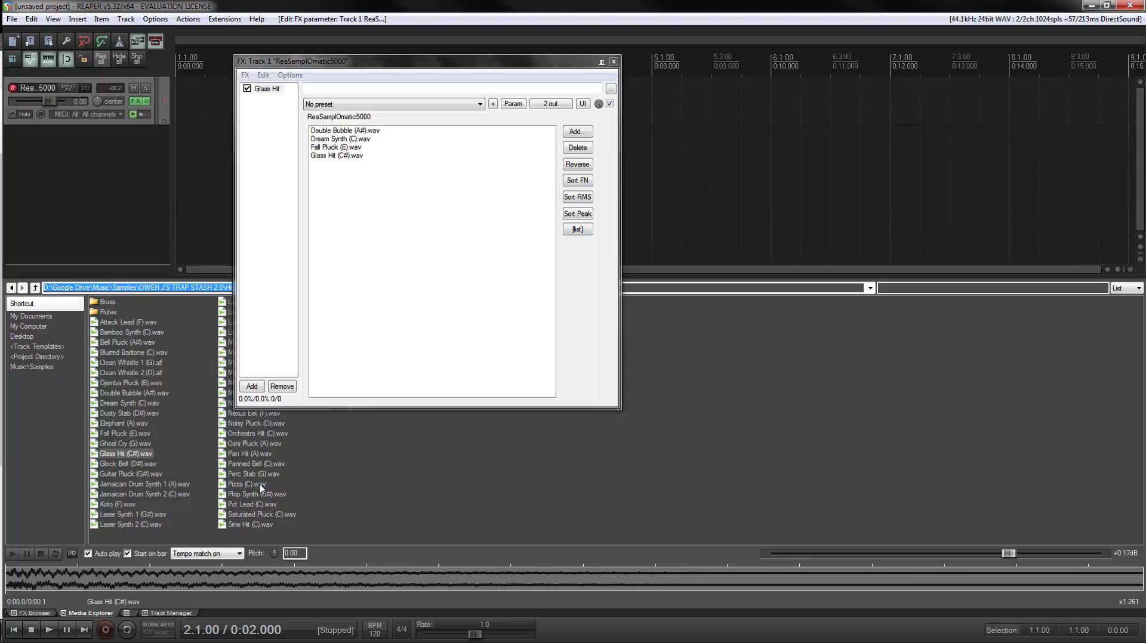
left_click(256, 475)
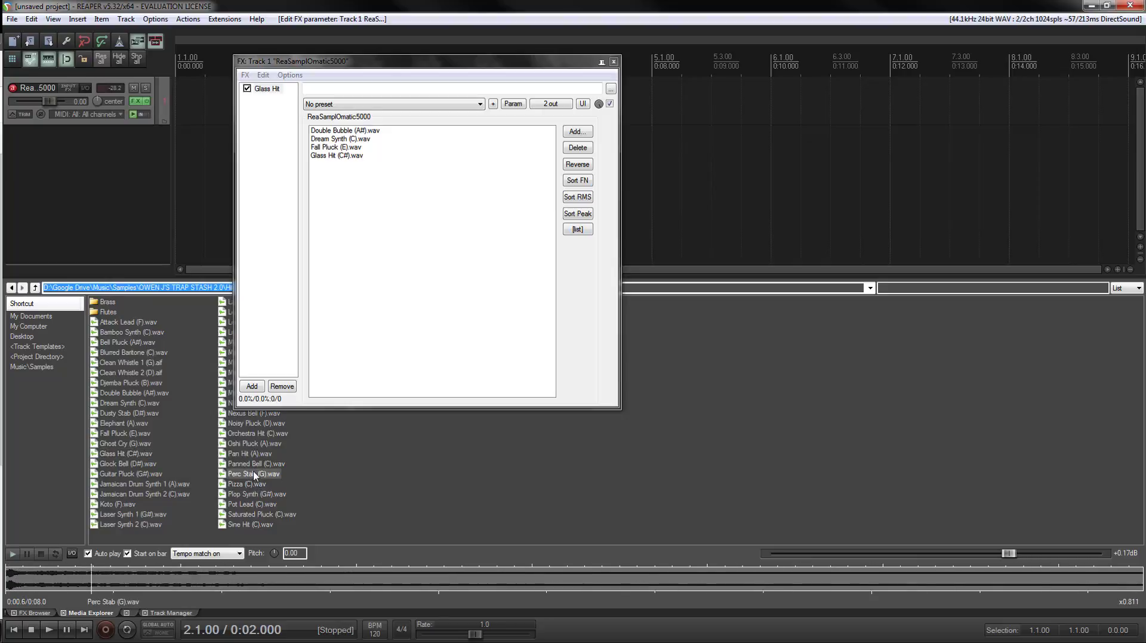
left_click_drag(255, 474, 438, 235)
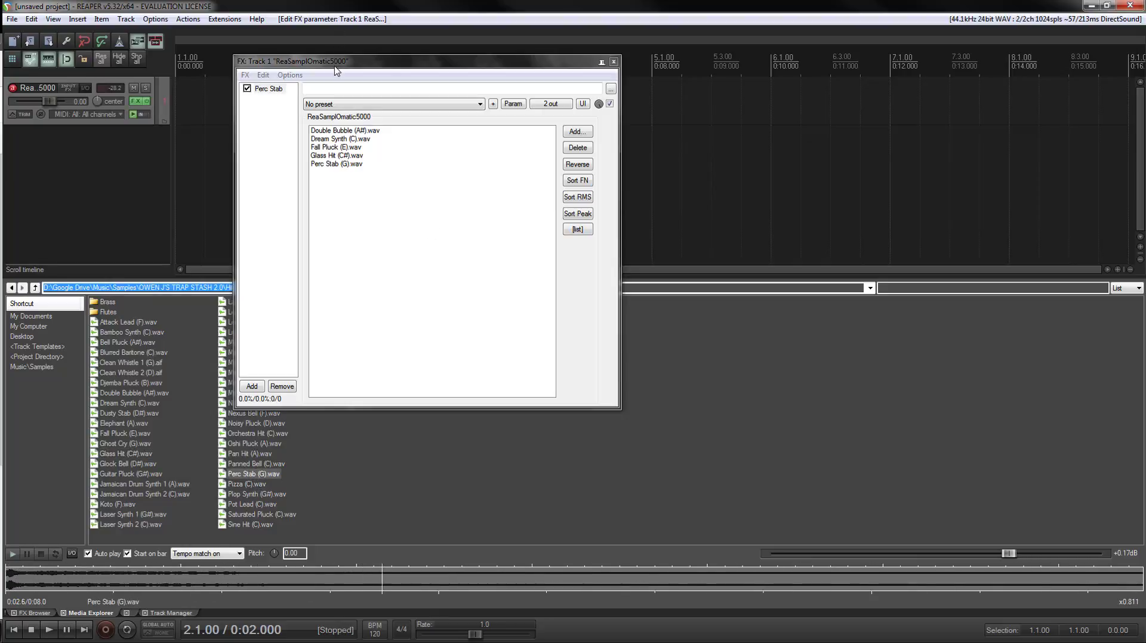
left_click_drag(336, 71, 221, 137)
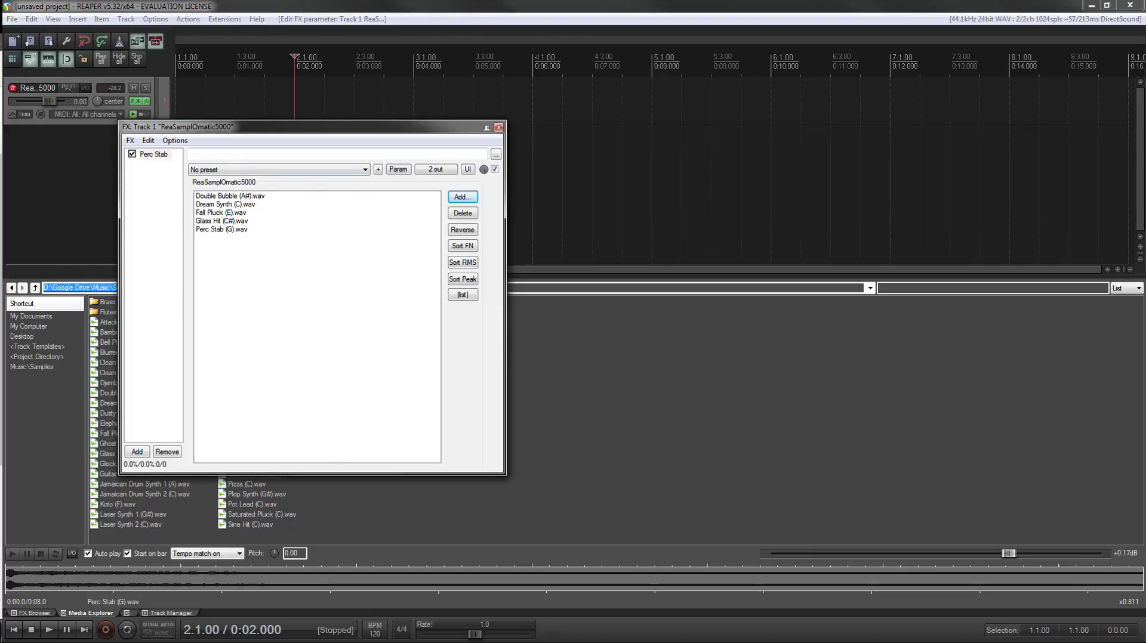
Step: After trying peak, file-name and manual ordering, sort the samples by RMS and return to the editor
left_click(242, 197)
left_click(243, 205)
left_click(242, 213)
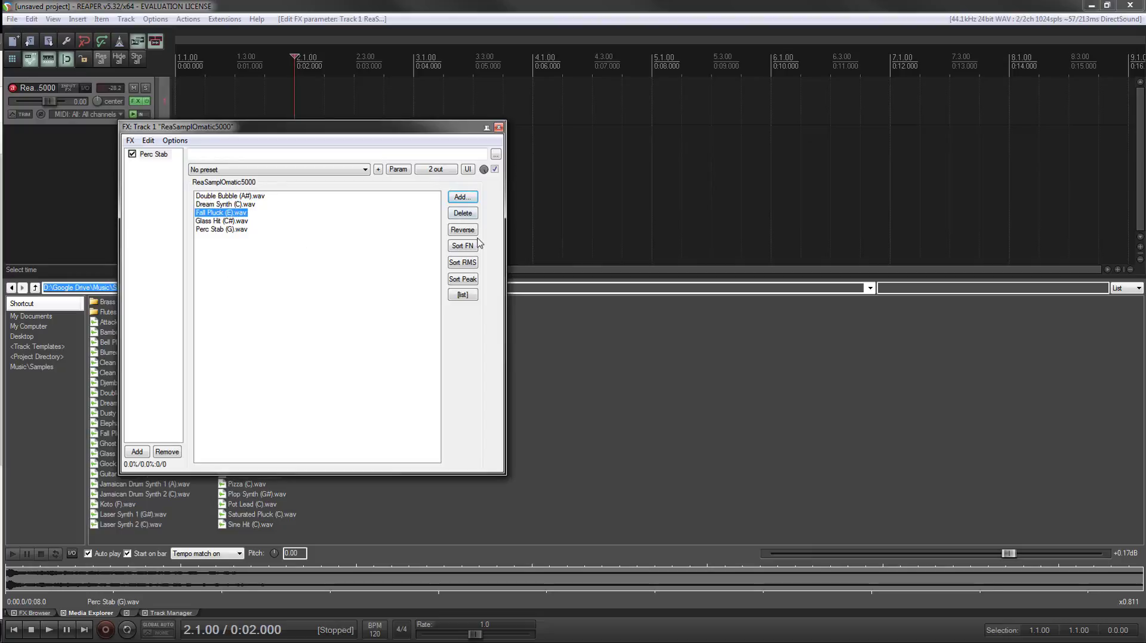
left_click(468, 281)
left_click(469, 262)
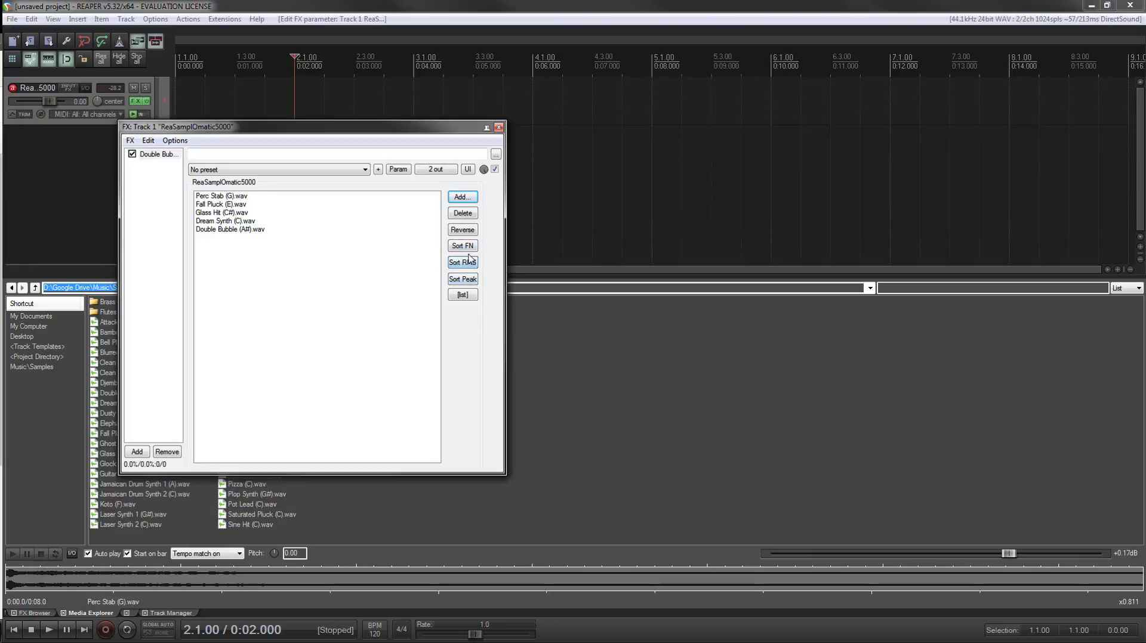
left_click(473, 249)
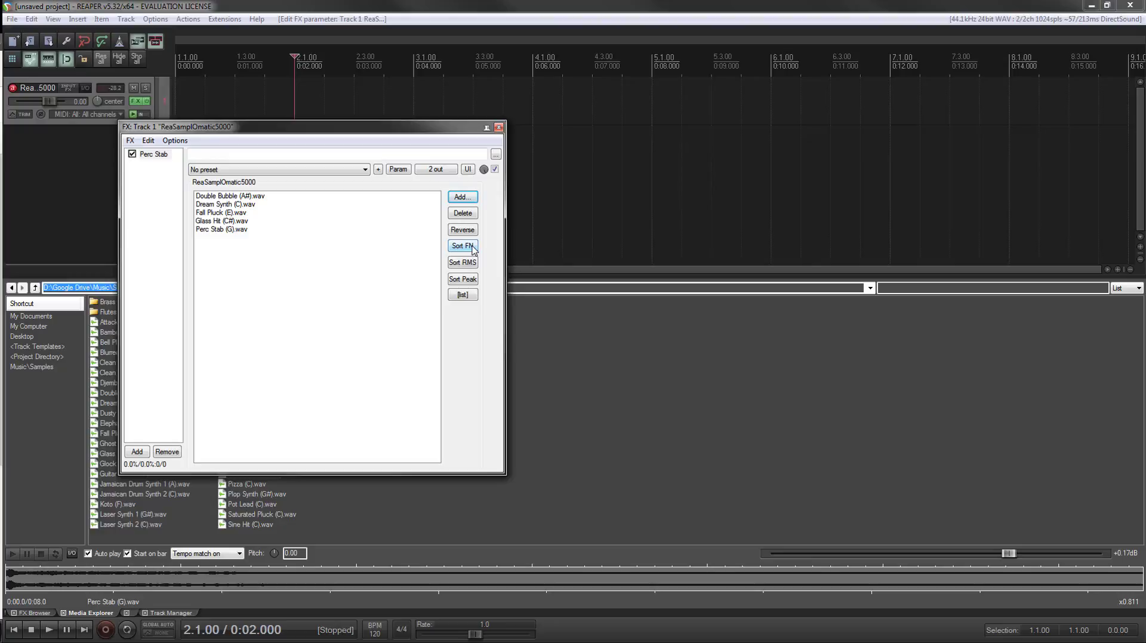
left_click_drag(201, 197, 245, 213)
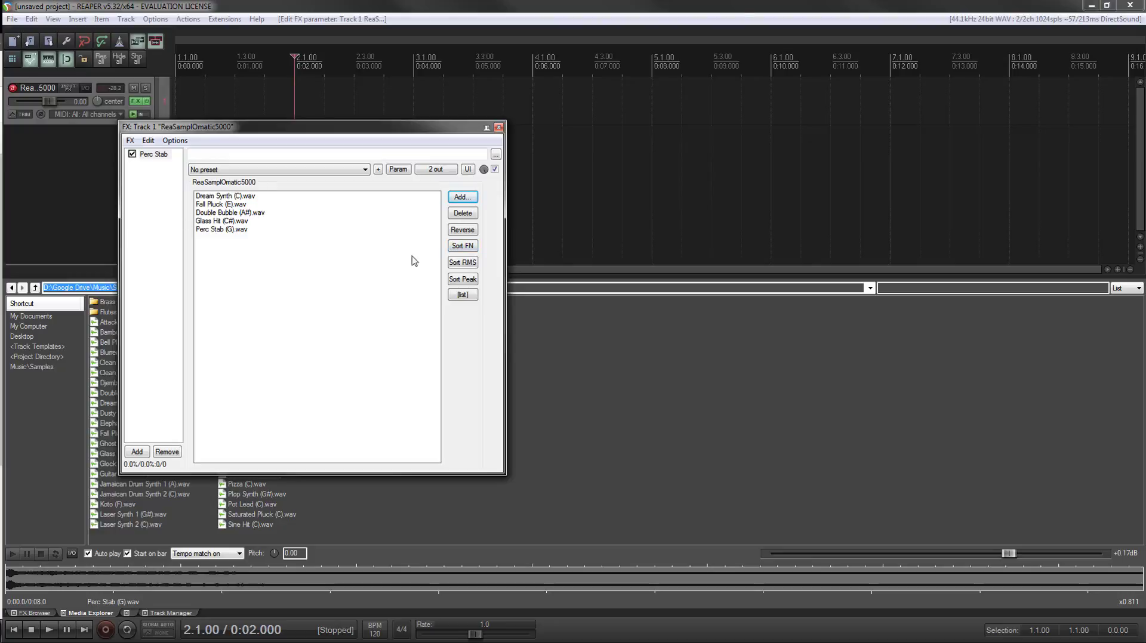
left_click(463, 263)
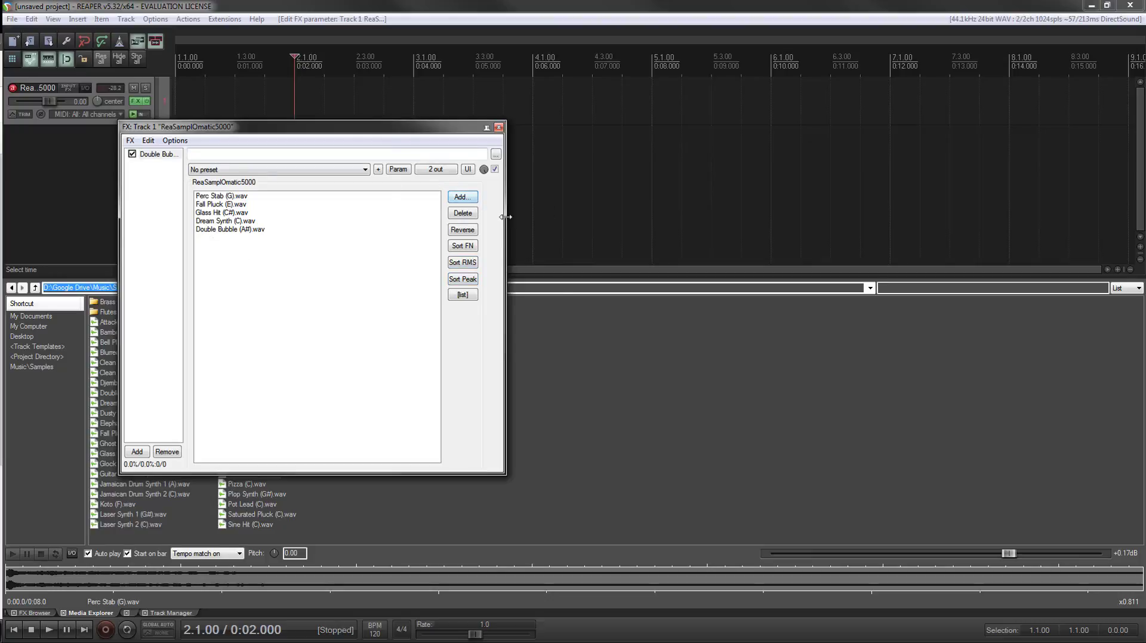
left_click(471, 295)
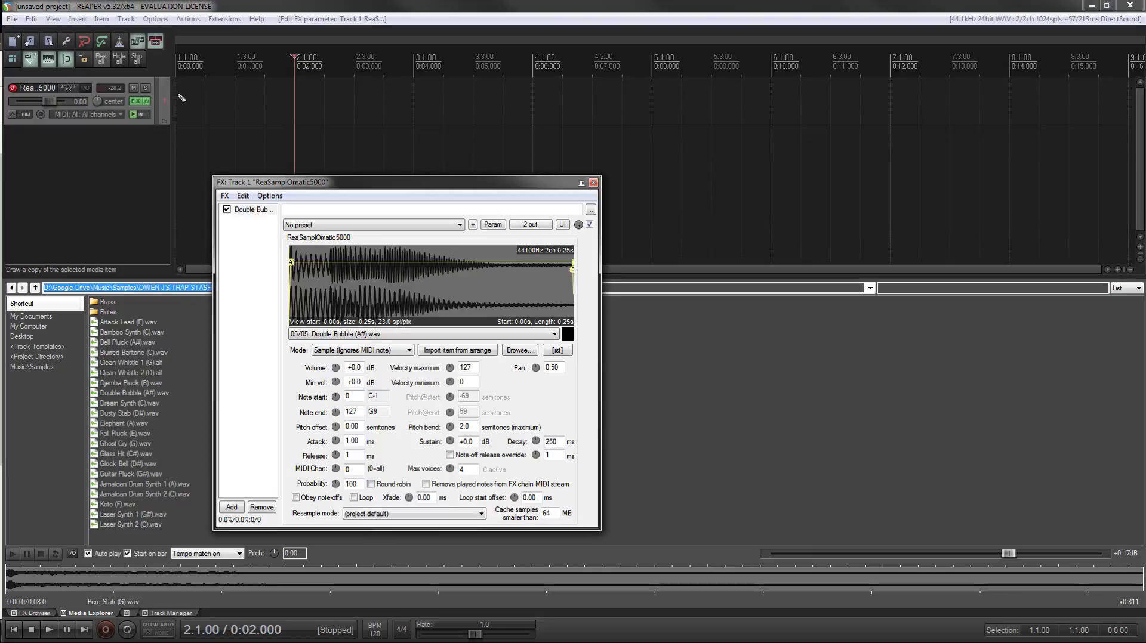
Step: Draw a MIDI item and add C4 notes at 1.1, 1.3, 2.1, 2.3 and 3.1
left_click_drag(179, 97, 442, 108)
double_click(224, 111)
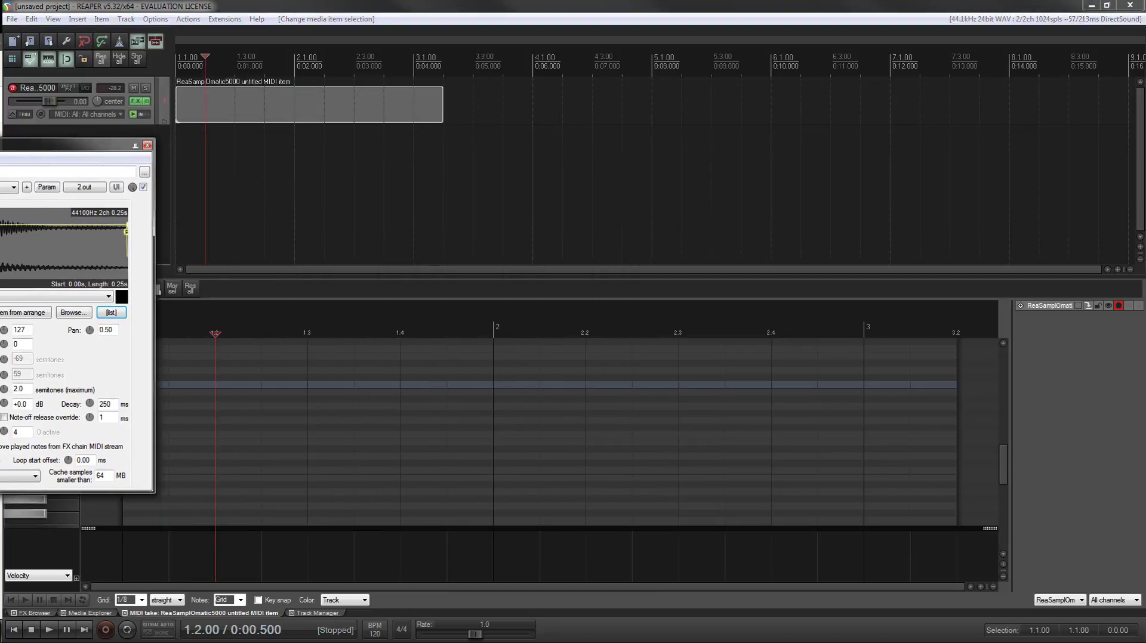
left_click(143, 385)
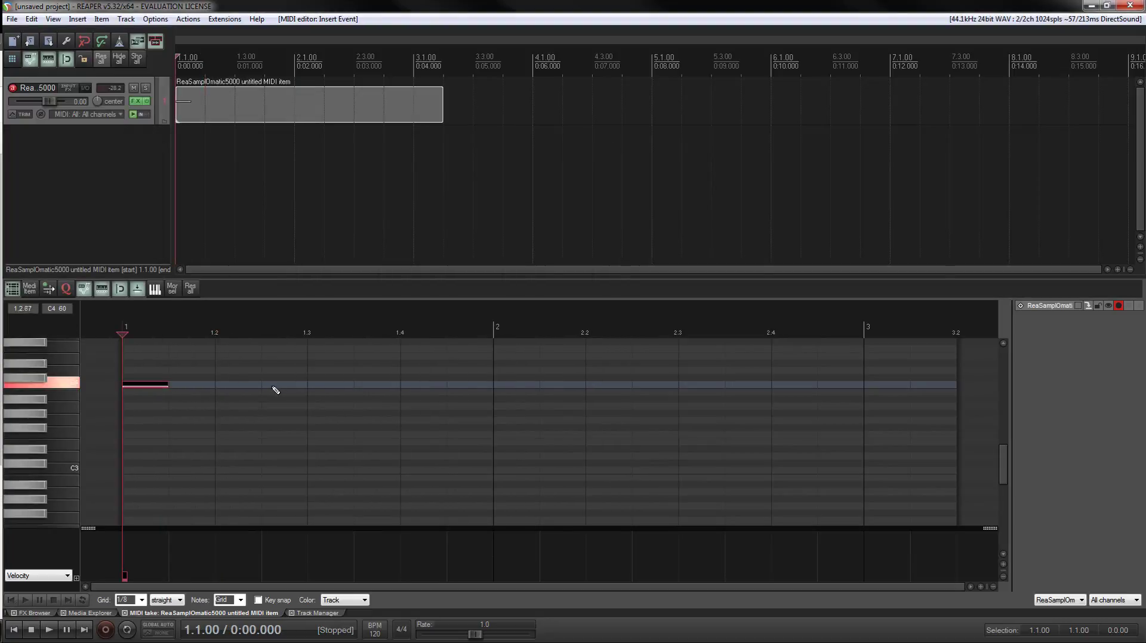
left_click(320, 385)
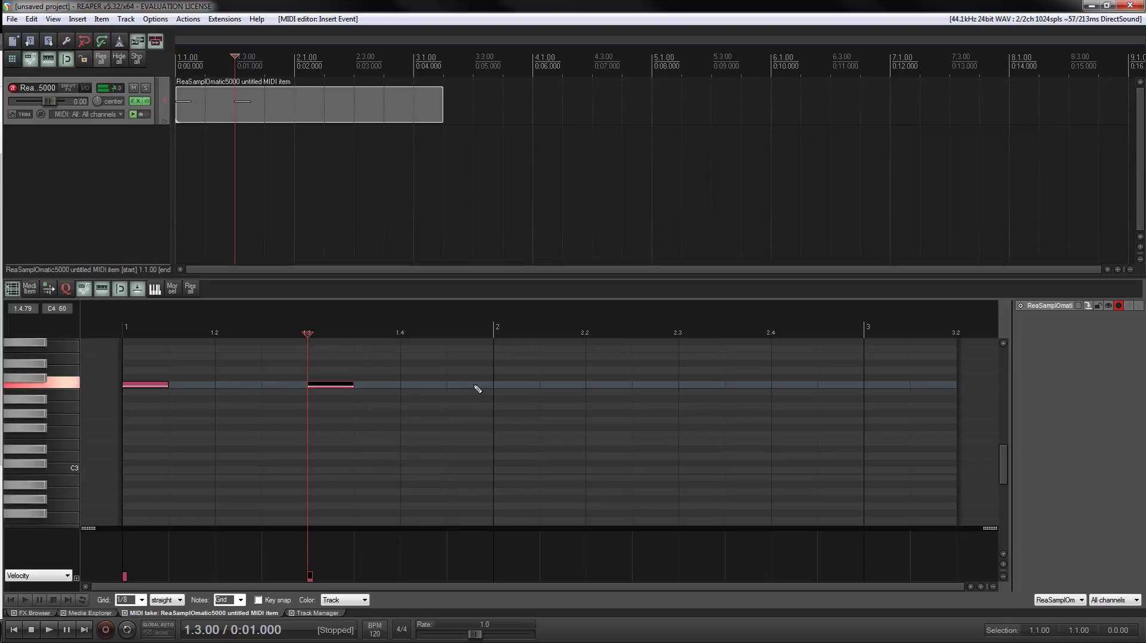
left_click(517, 391)
left_click(517, 391)
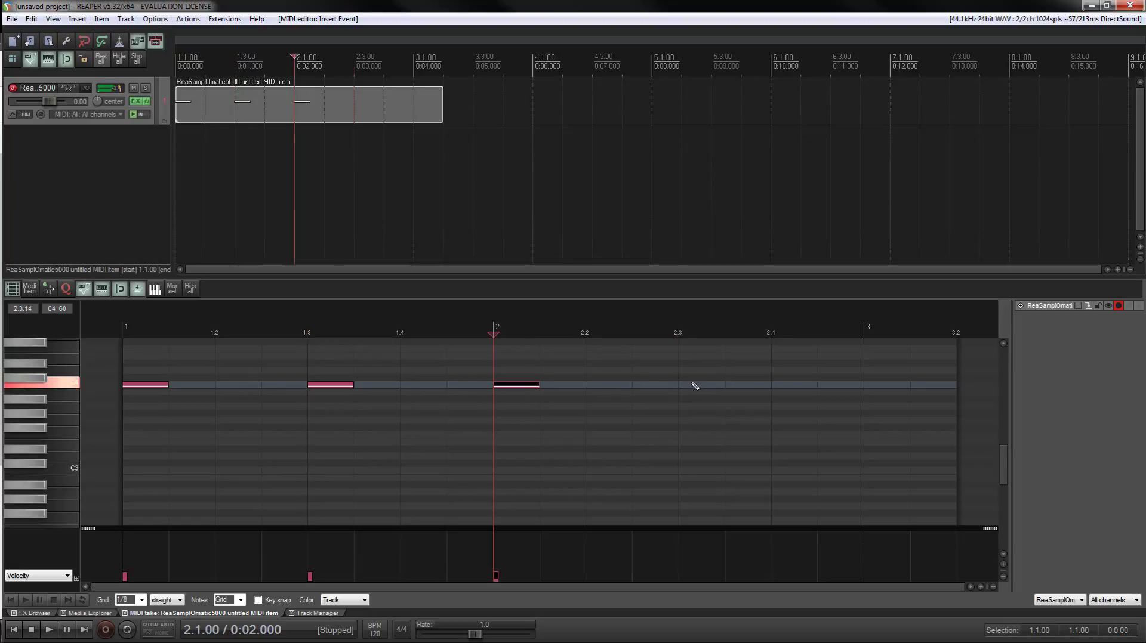
left_click(693, 386)
left_click(879, 388)
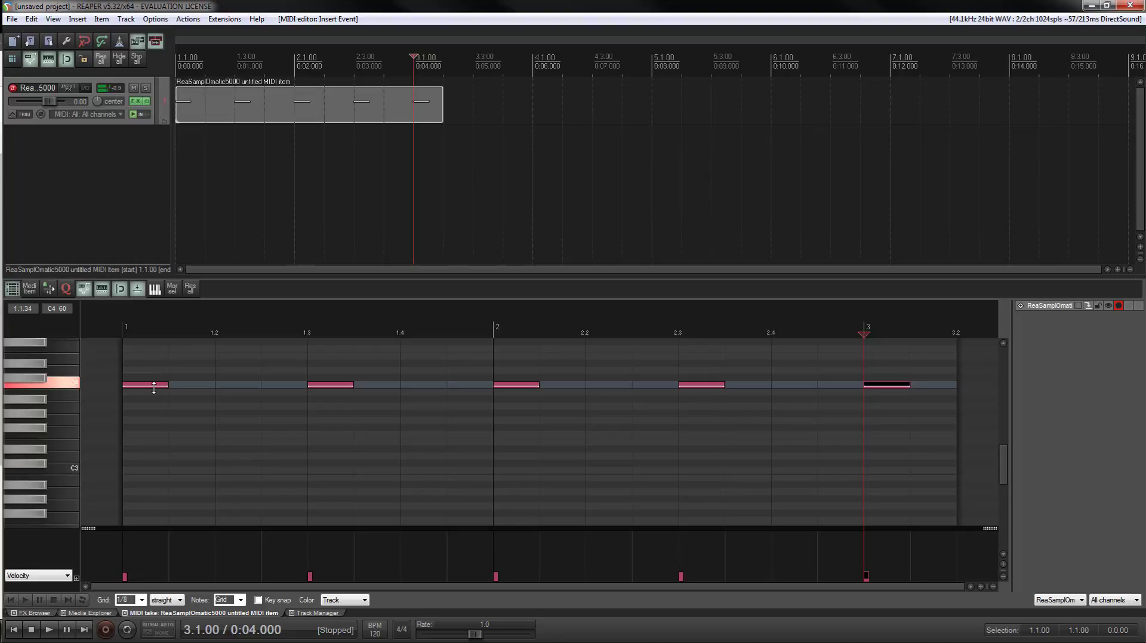
Step: Set track volume to -18.6 dB and raise note velocities in rising steps up to 127
left_click_drag(154, 387, 155, 387)
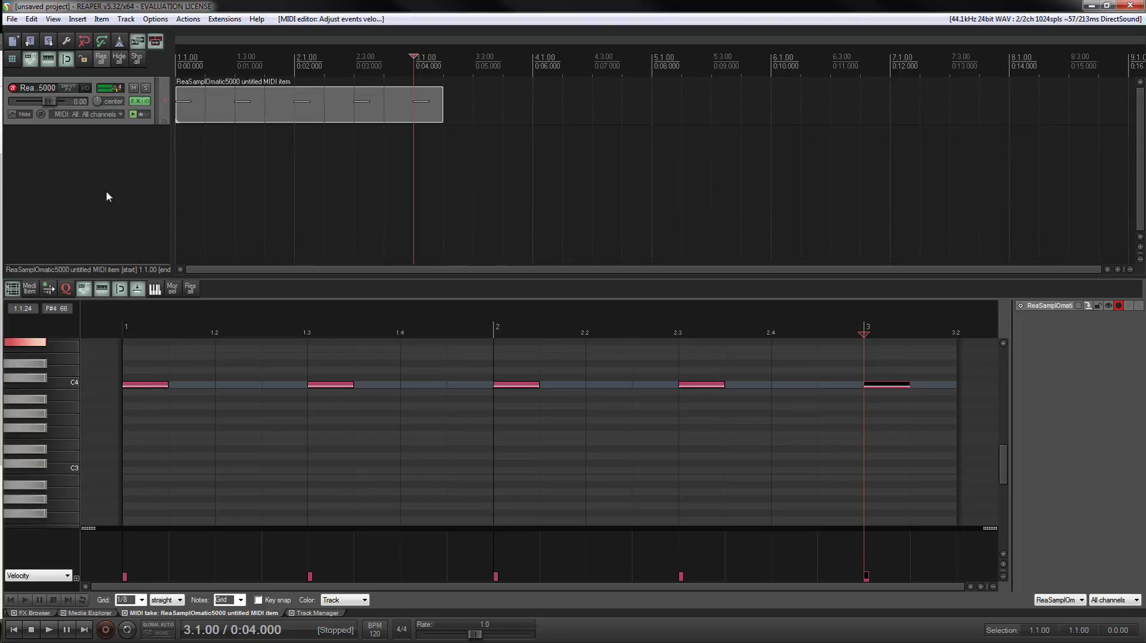
left_click_drag(80, 103, 102, 184)
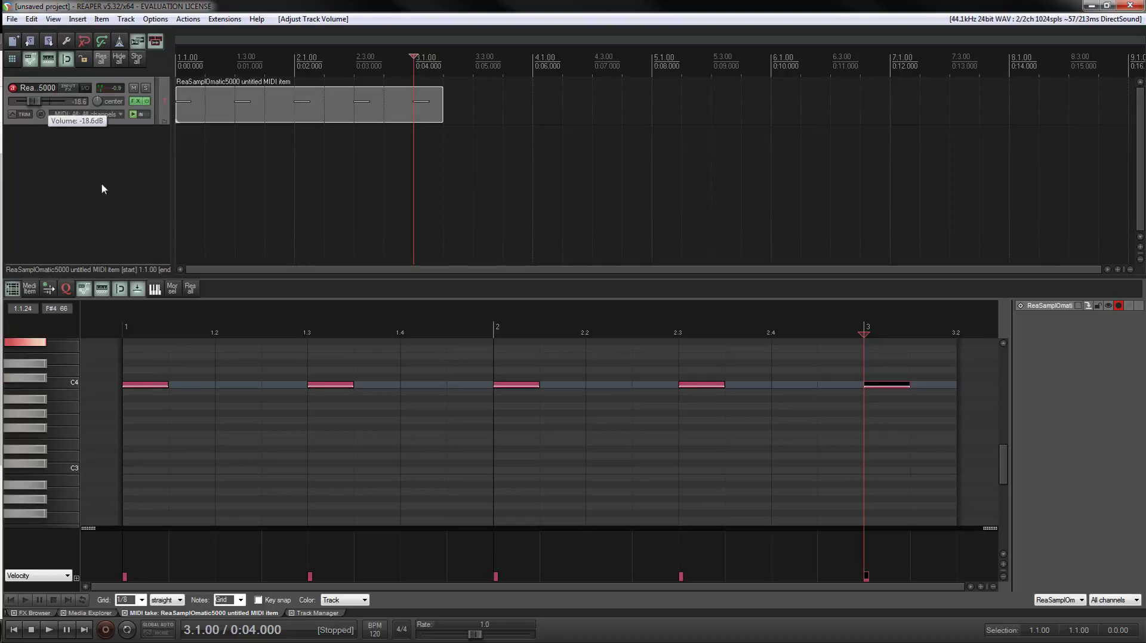
left_click_drag(332, 384, 338, 375)
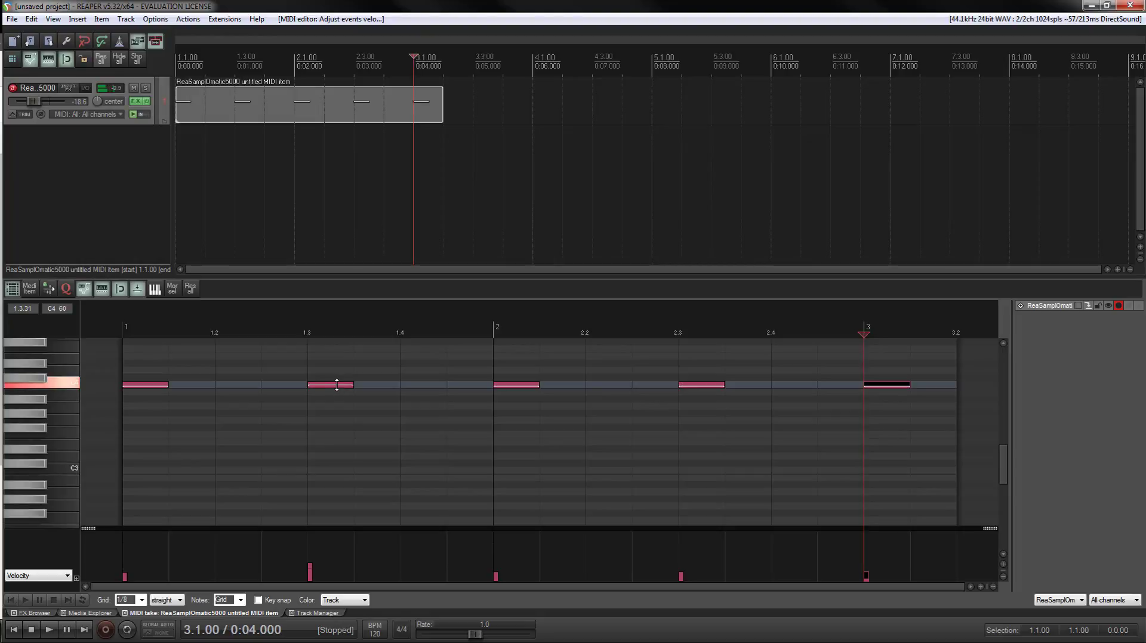
left_click_drag(337, 386, 337, 385)
left_click_drag(509, 384, 518, 356)
left_click_drag(692, 385, 696, 342)
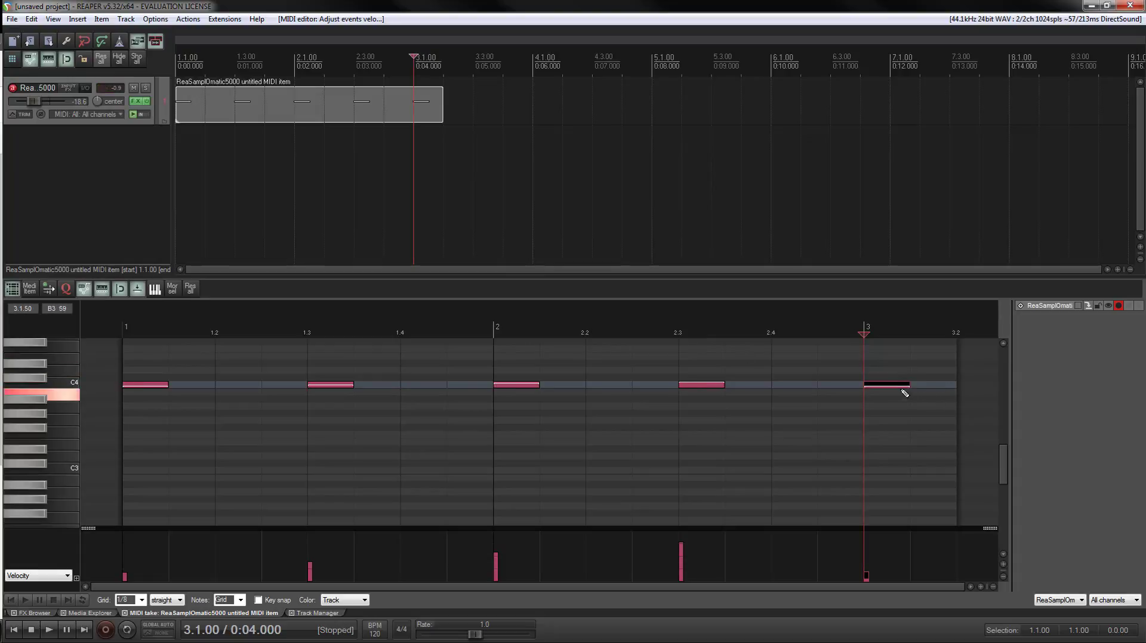
left_click_drag(888, 384, 913, 263)
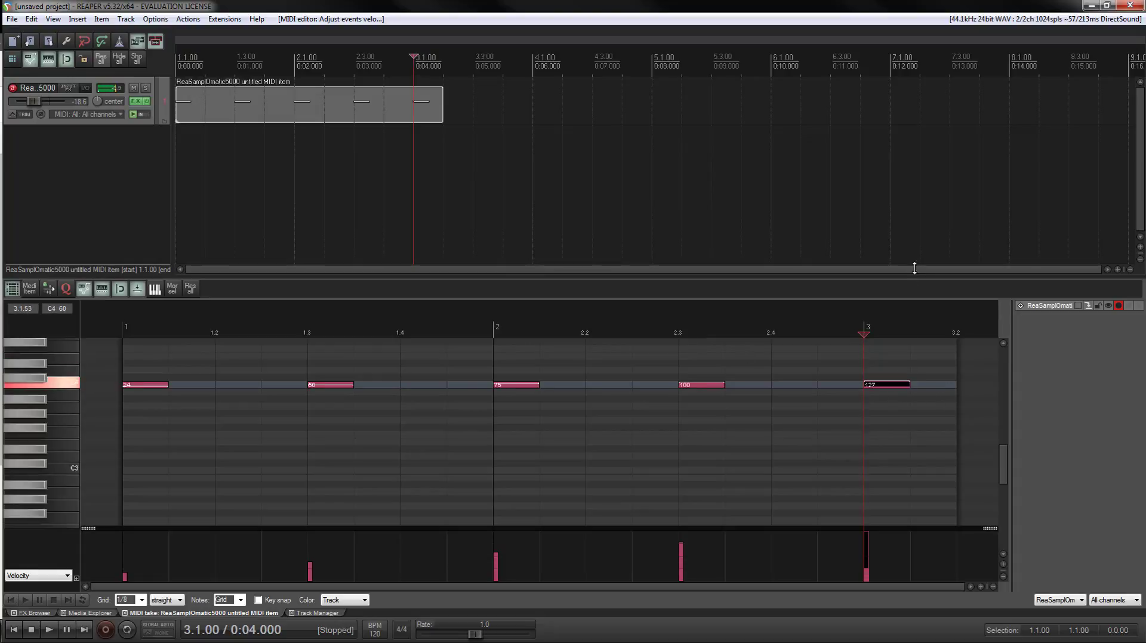
left_click(11, 600)
key("space")
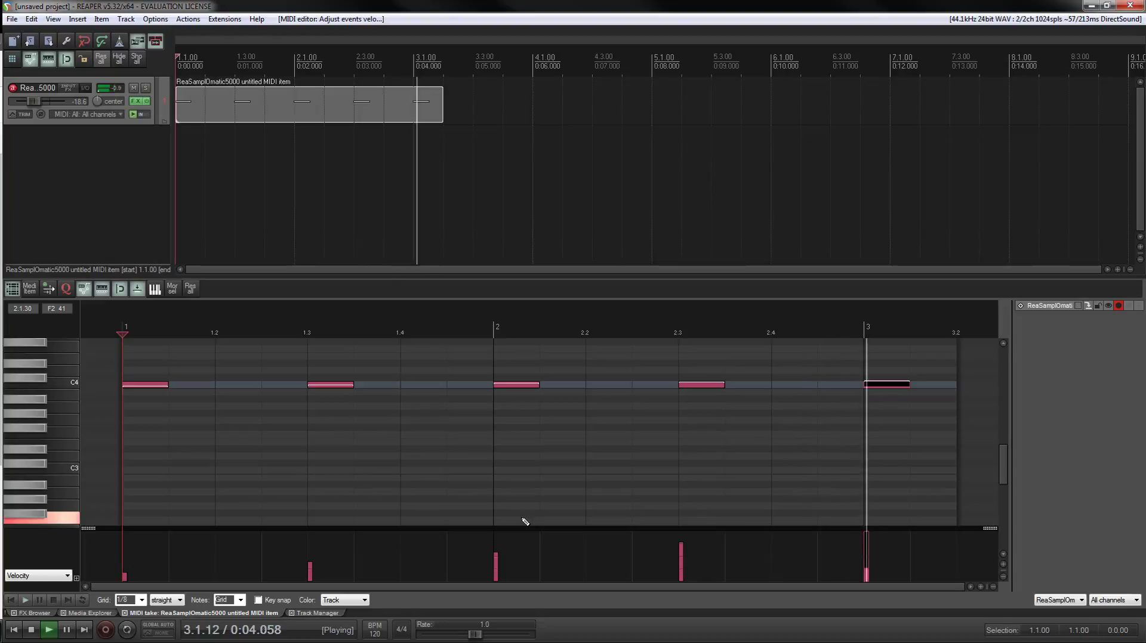
left_click(54, 600)
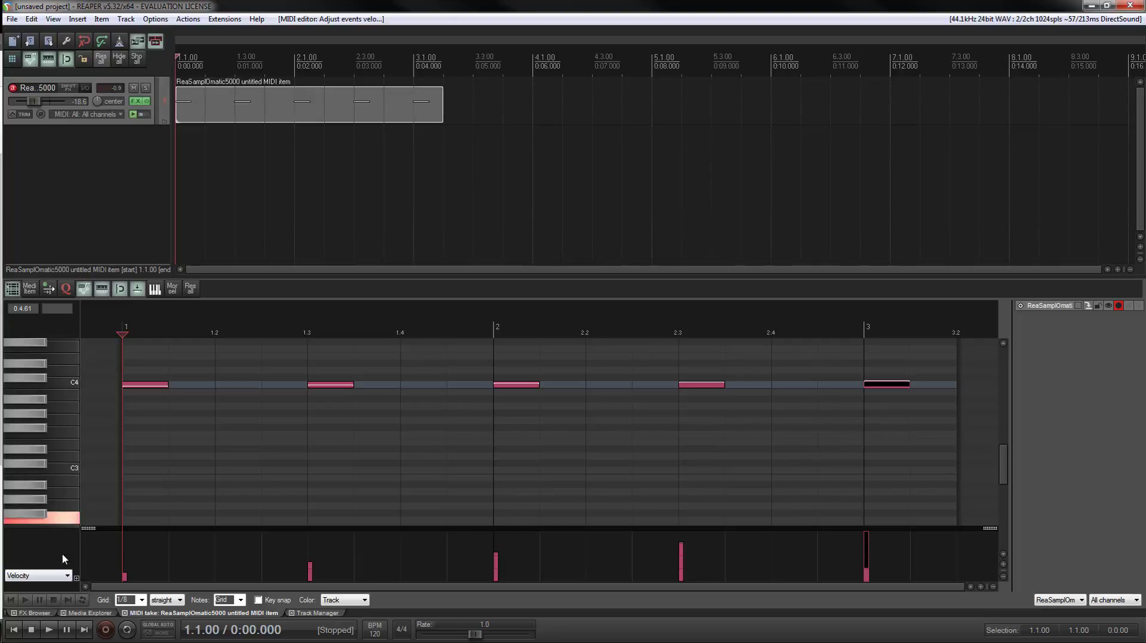